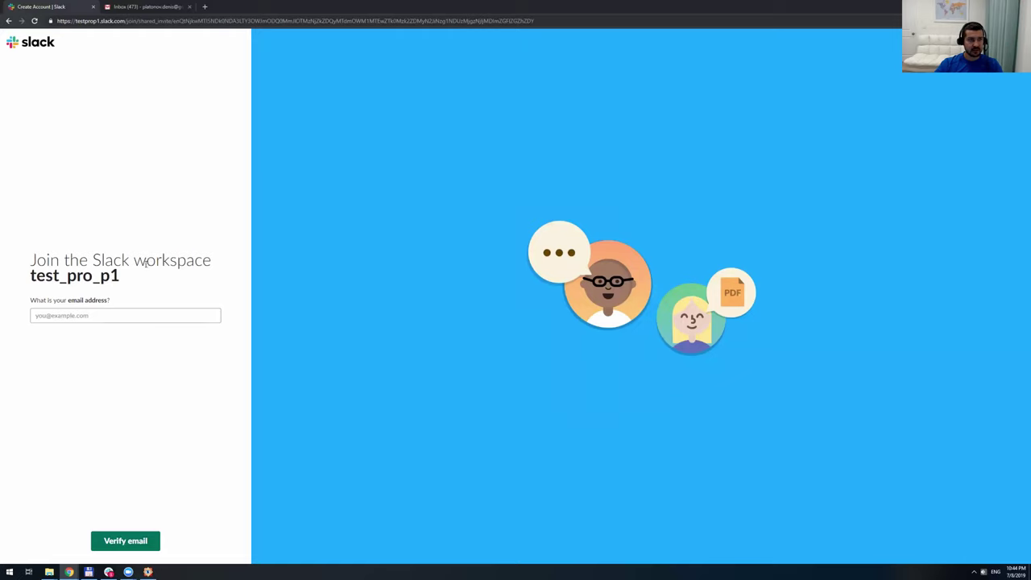
Submit your email address on the test_pro_p1 join page to get a verification email.
{"action": "left_click", "coordinate": [116, 314]}
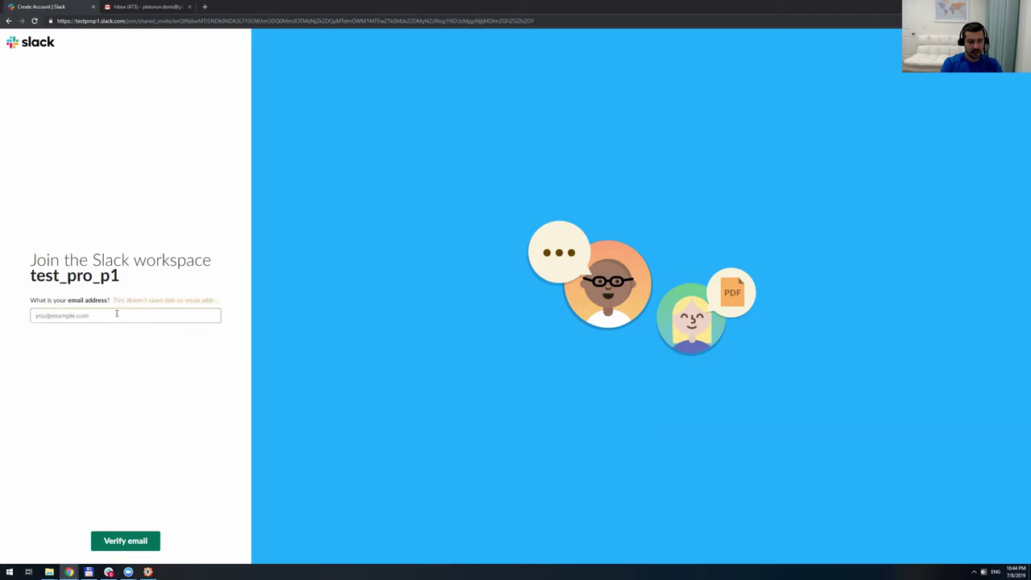
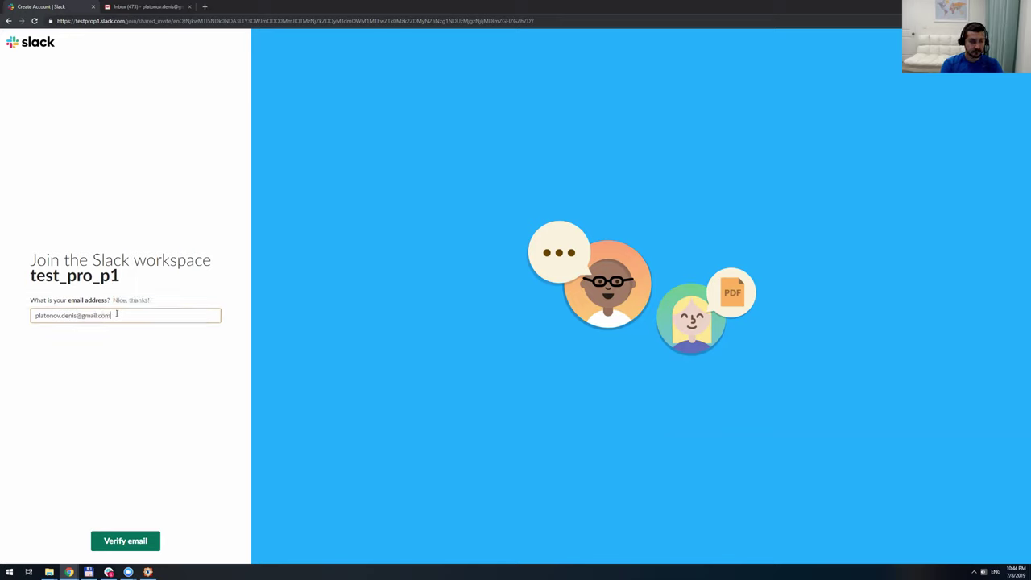
{"action": "key", "text": "Return"}
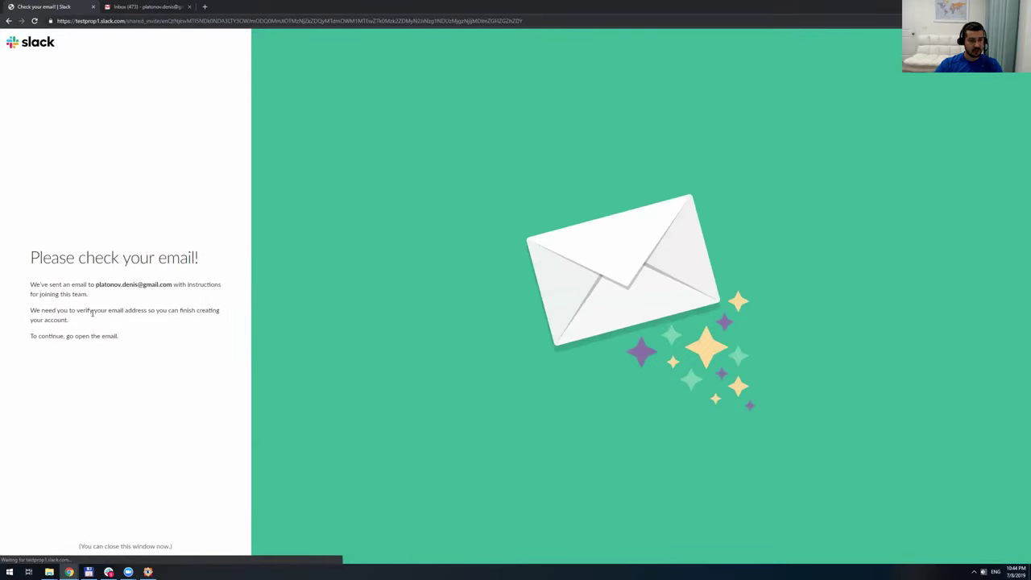
{"action": "left_click_drag", "start_coordinate": [49, 269], "coordinate": [124, 323]}
{"action": "left_click", "coordinate": [122, 322]}
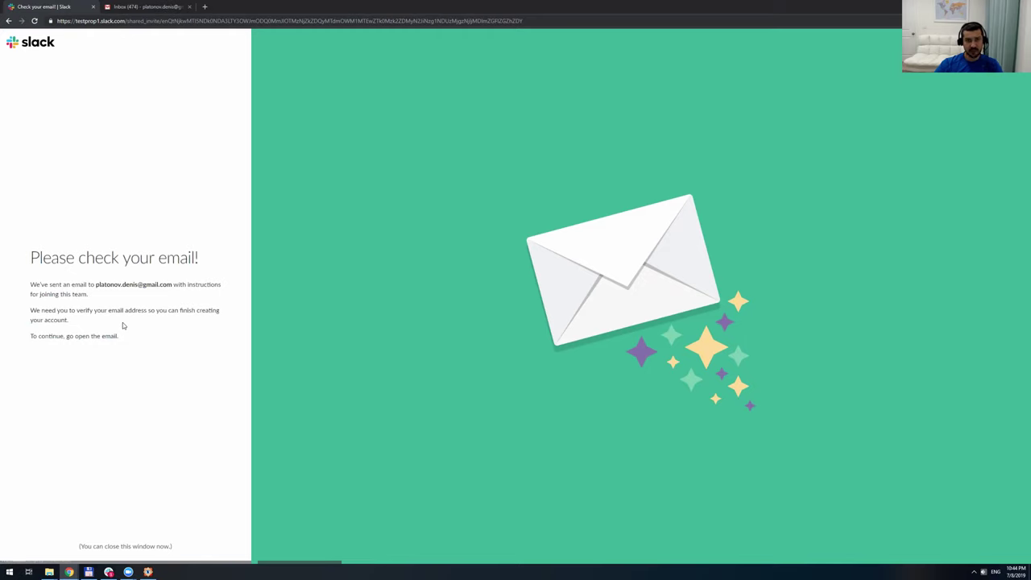
In Gmail, open the Slack 'Confirm your email to join test_pro_p1' message and confirm the email.
{"action": "left_click", "coordinate": [139, 6]}
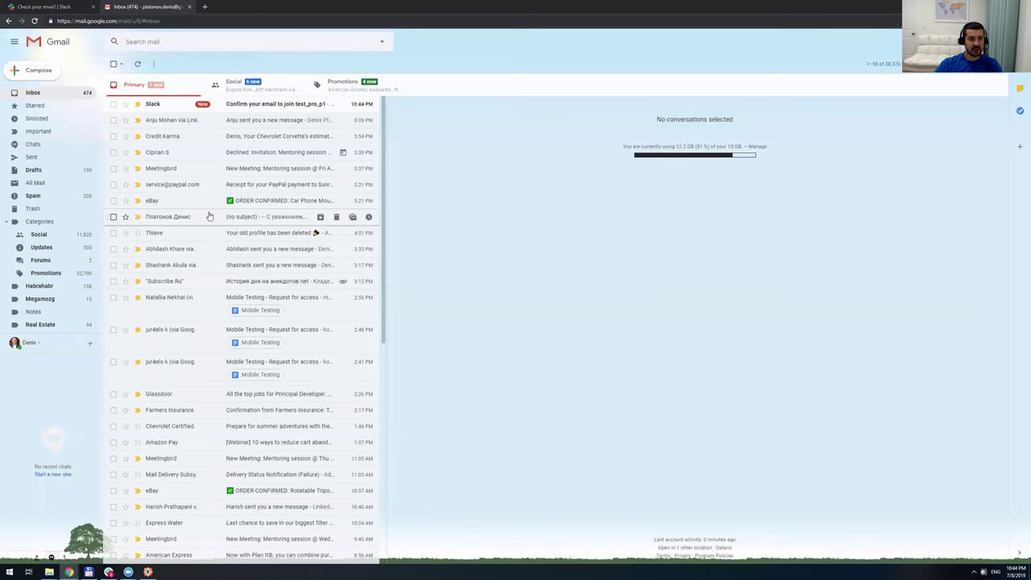
{"action": "left_click", "coordinate": [272, 108]}
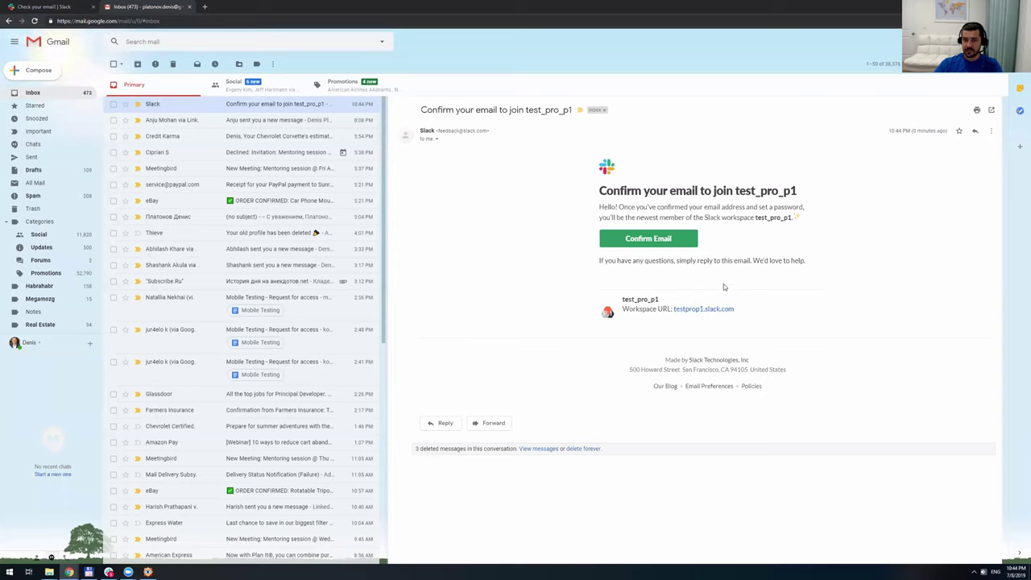
{"action": "left_click_drag", "start_coordinate": [745, 314], "coordinate": [660, 310]}
{"action": "left_click", "coordinate": [662, 311]}
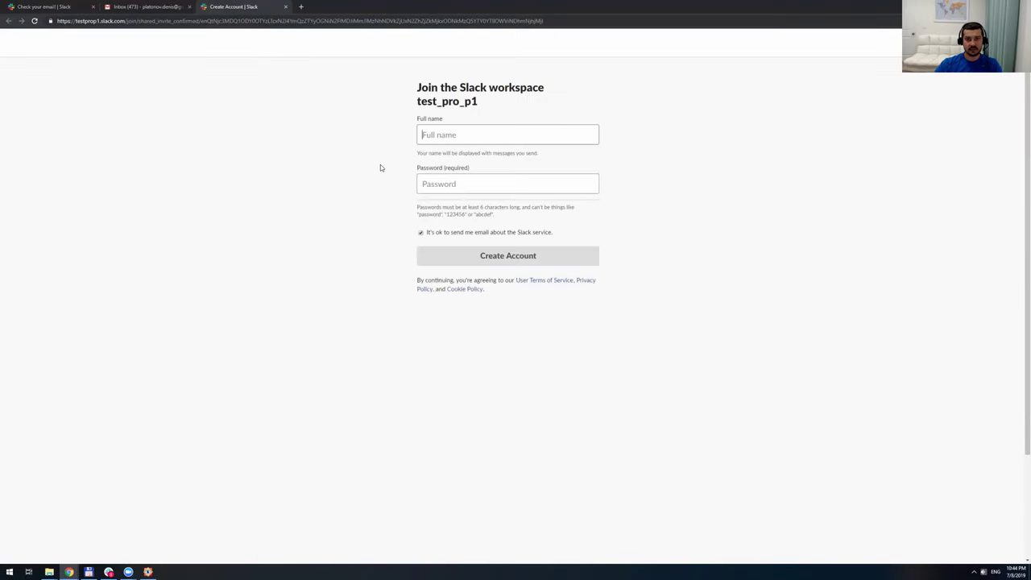
Enter your full name and a 12-digit account password, then create the Slack account.
{"action": "left_click", "coordinate": [446, 135]}
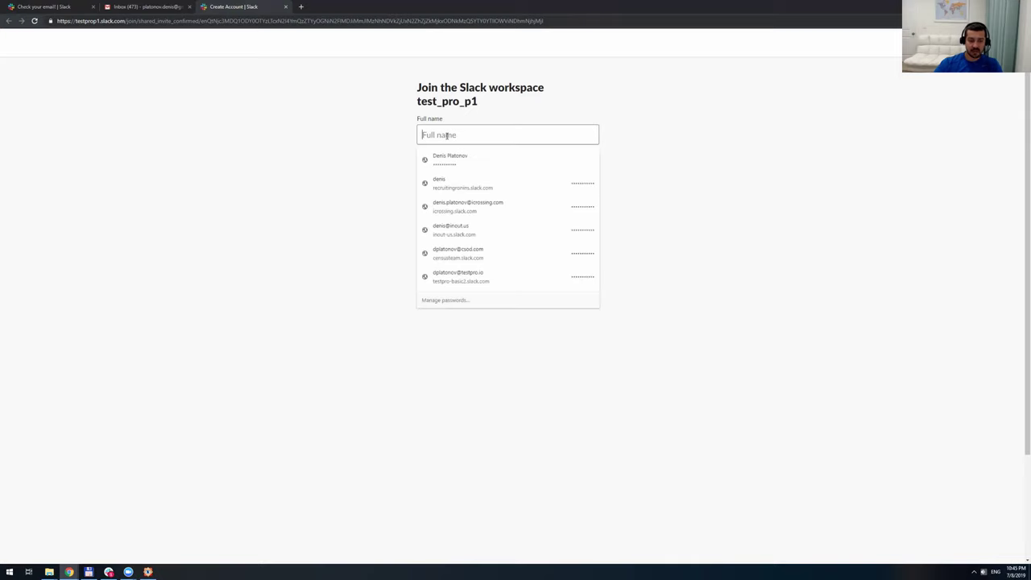
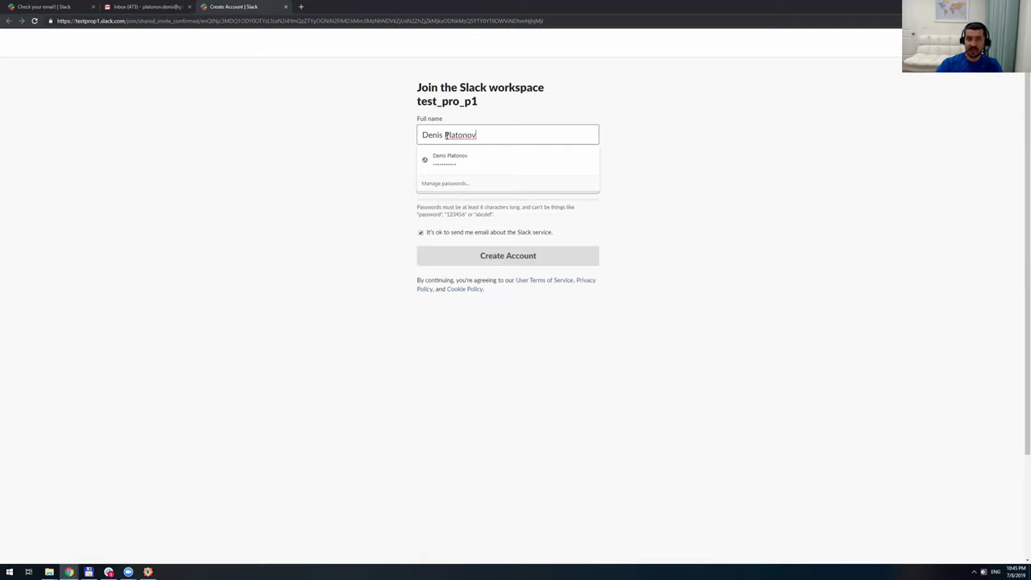
{"action": "left_click", "coordinate": [624, 133]}
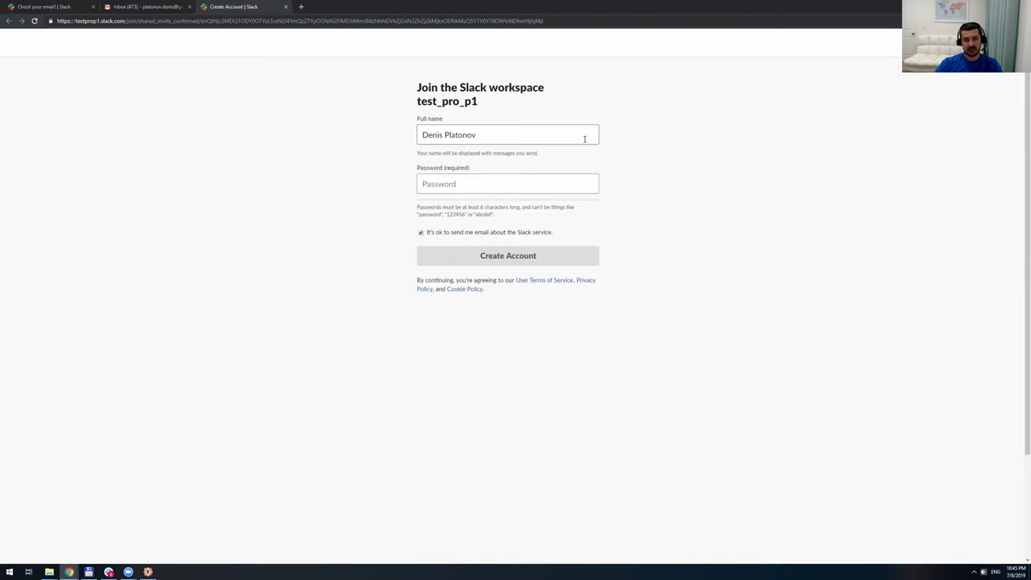
{"action": "left_click", "coordinate": [493, 182]}
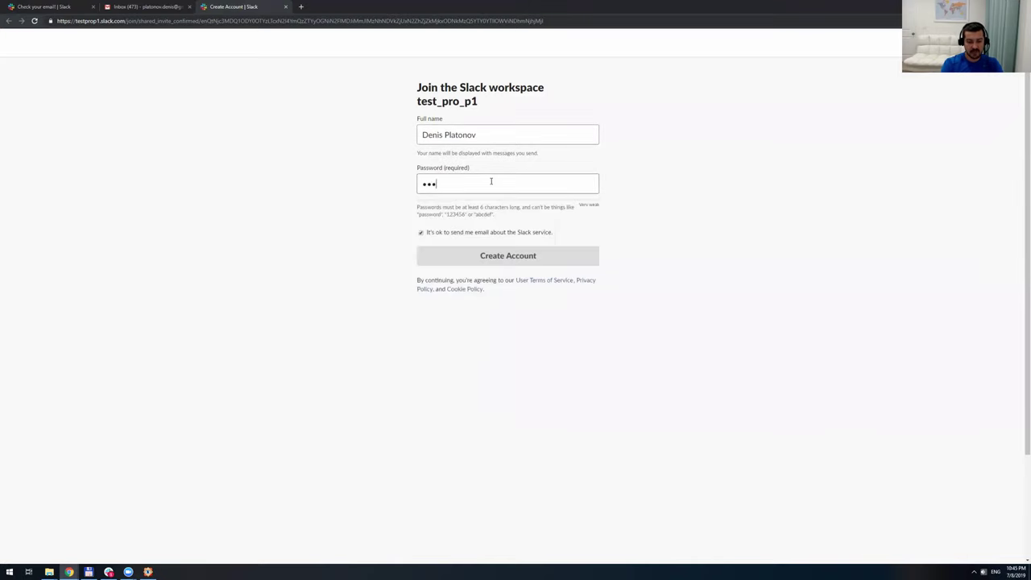
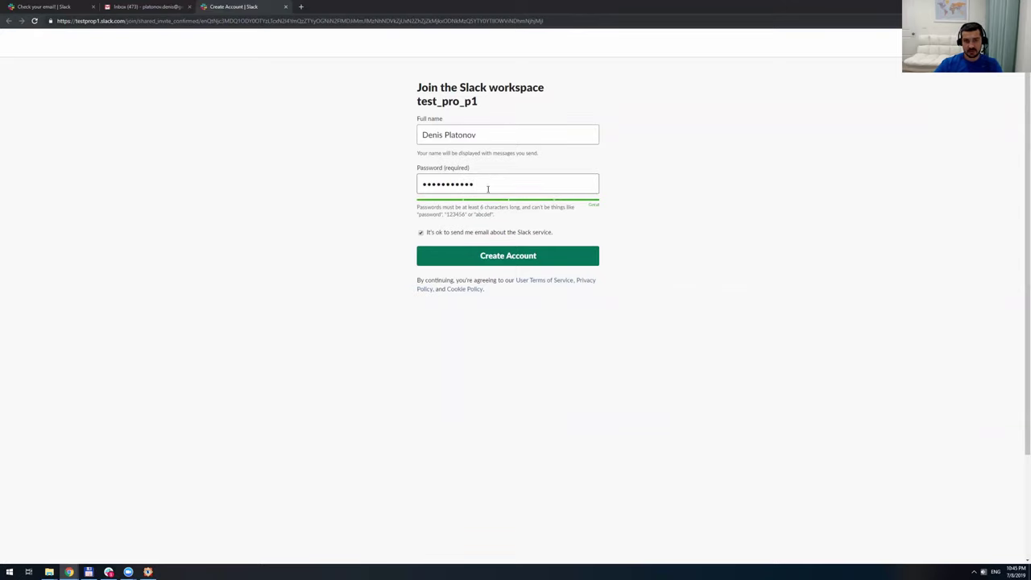
{"action": "left_click", "coordinate": [512, 259]}
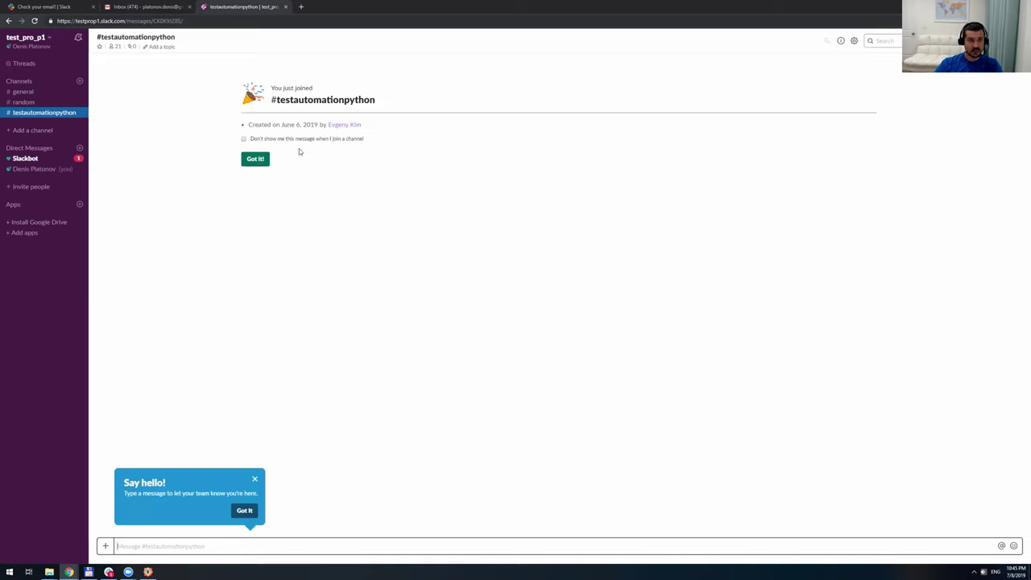
Dismiss the welcome tips, visit #general, then view and close the shared LinkedIn image in #random.
{"action": "left_click", "coordinate": [264, 163]}
{"action": "left_click", "coordinate": [265, 166]}
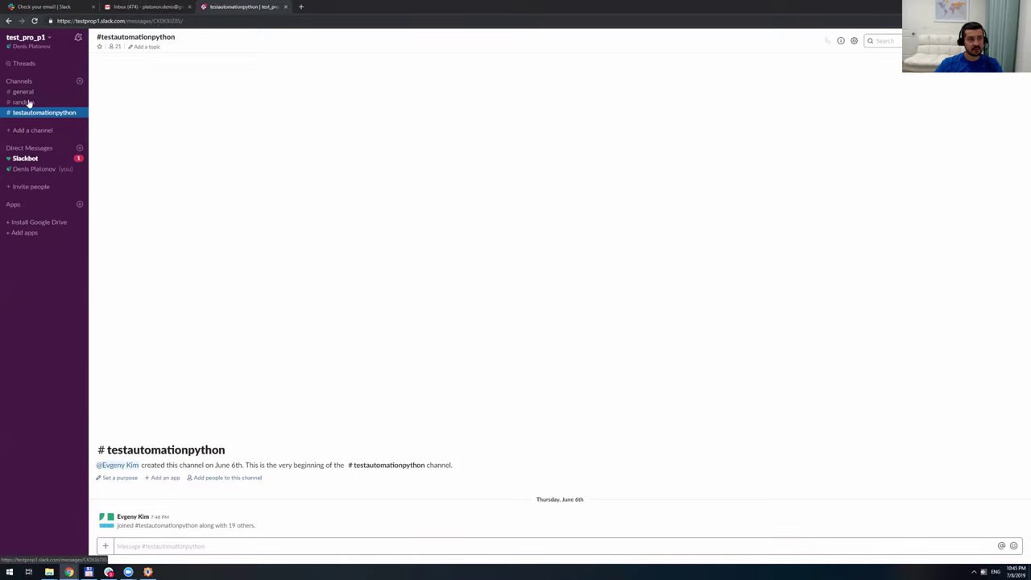
{"action": "left_click", "coordinate": [24, 92]}
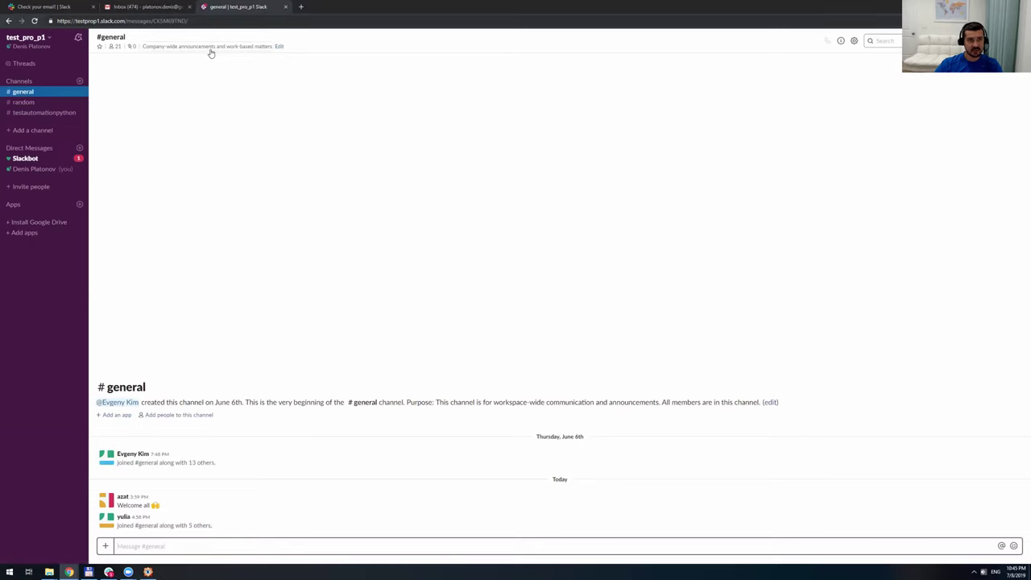
{"action": "left_click", "coordinate": [24, 102]}
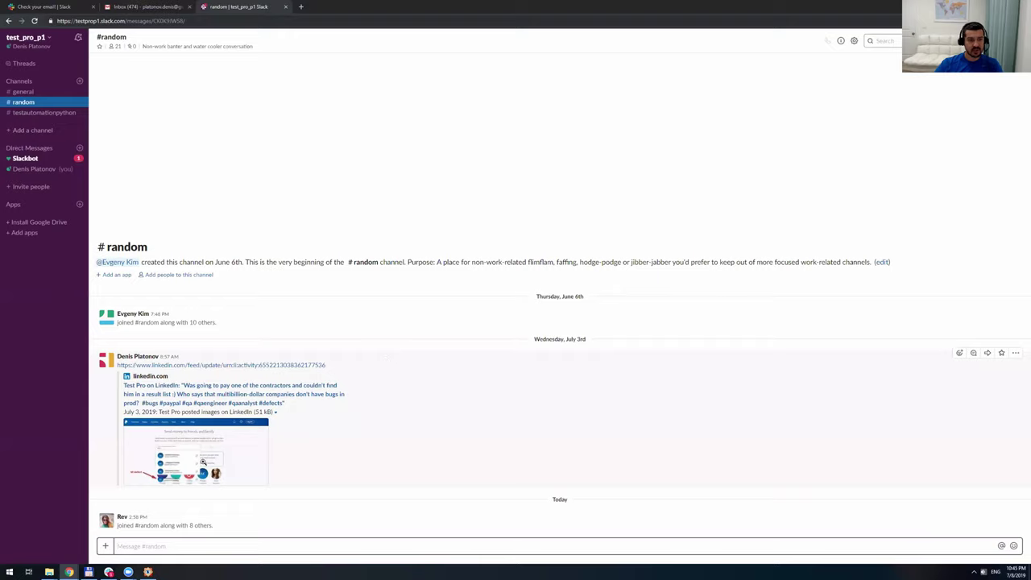
{"action": "left_click", "coordinate": [205, 463]}
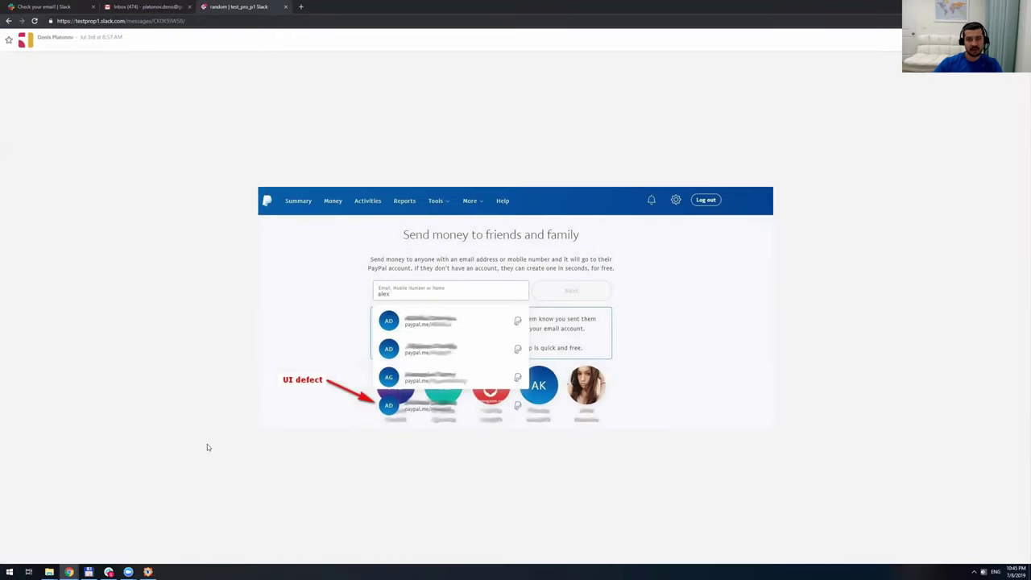
{"action": "left_click", "coordinate": [207, 444]}
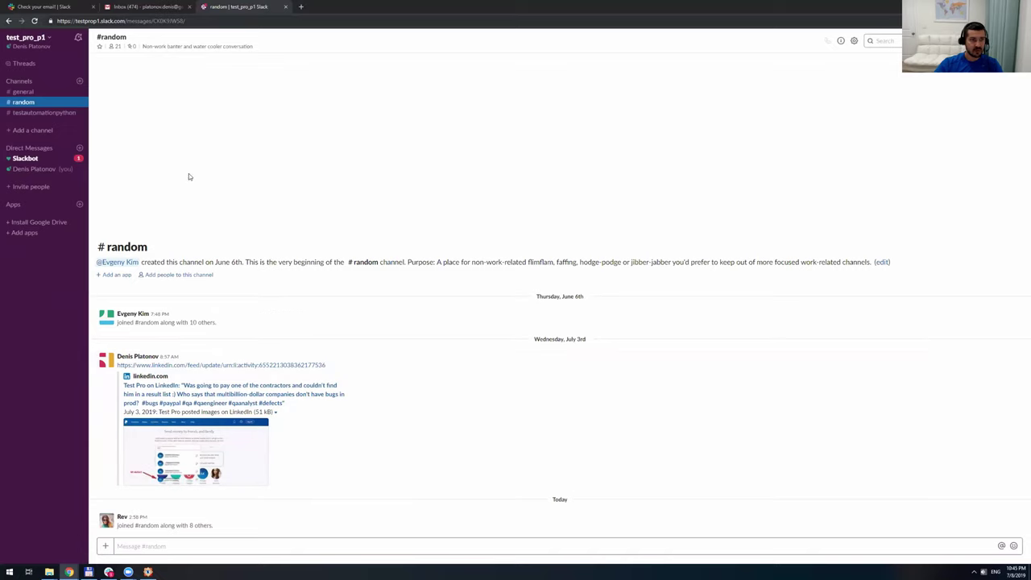
{"action": "left_click", "coordinate": [79, 81]}
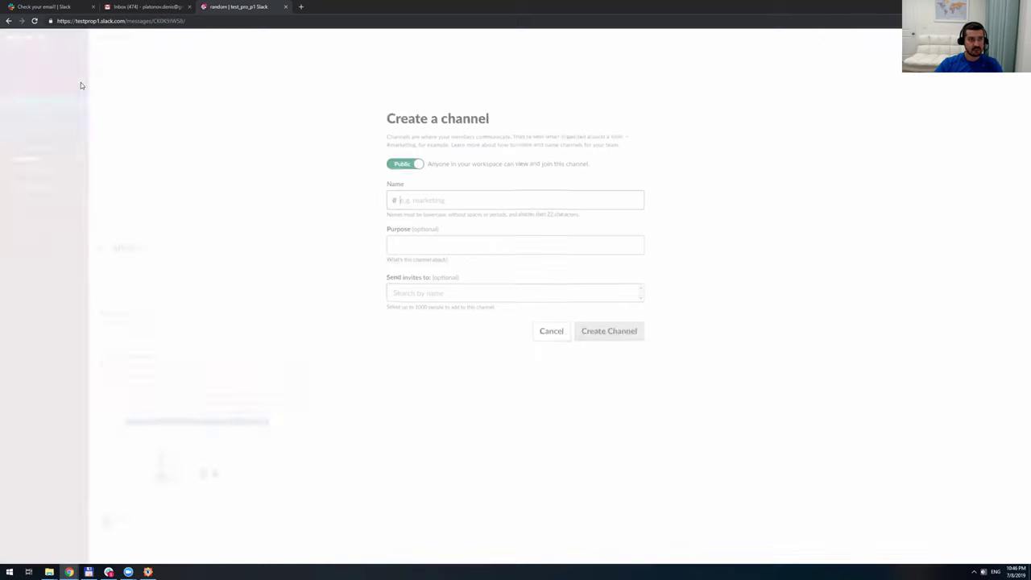
{"action": "key", "text": "Escape"}
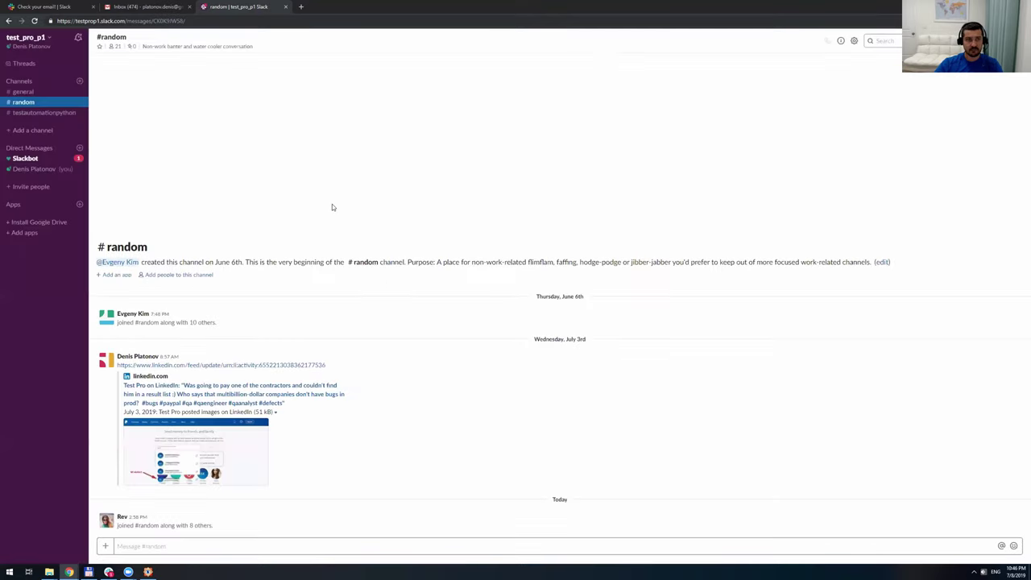
{"action": "left_click", "coordinate": [18, 82]}
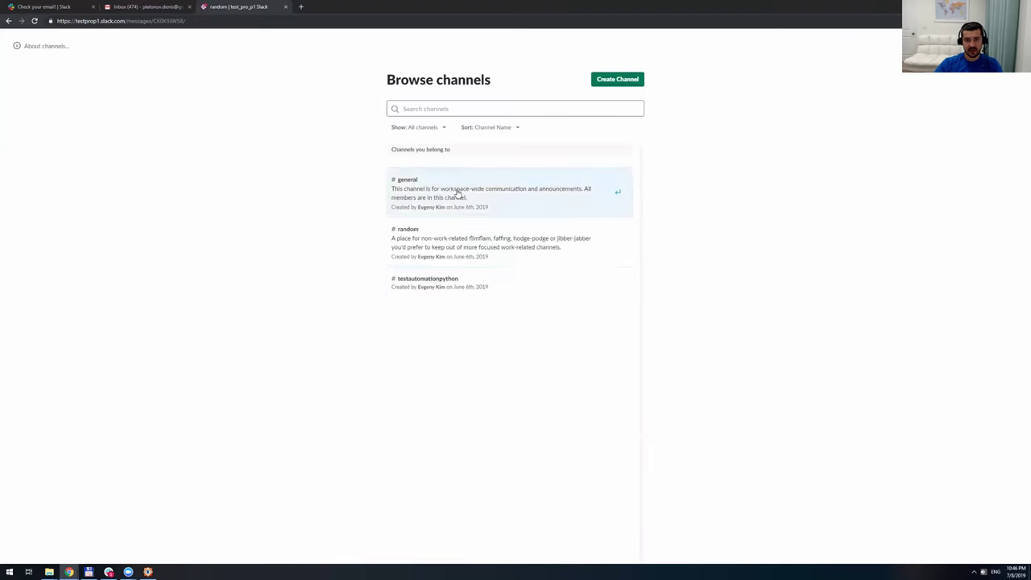
{"action": "left_click", "coordinate": [426, 237]}
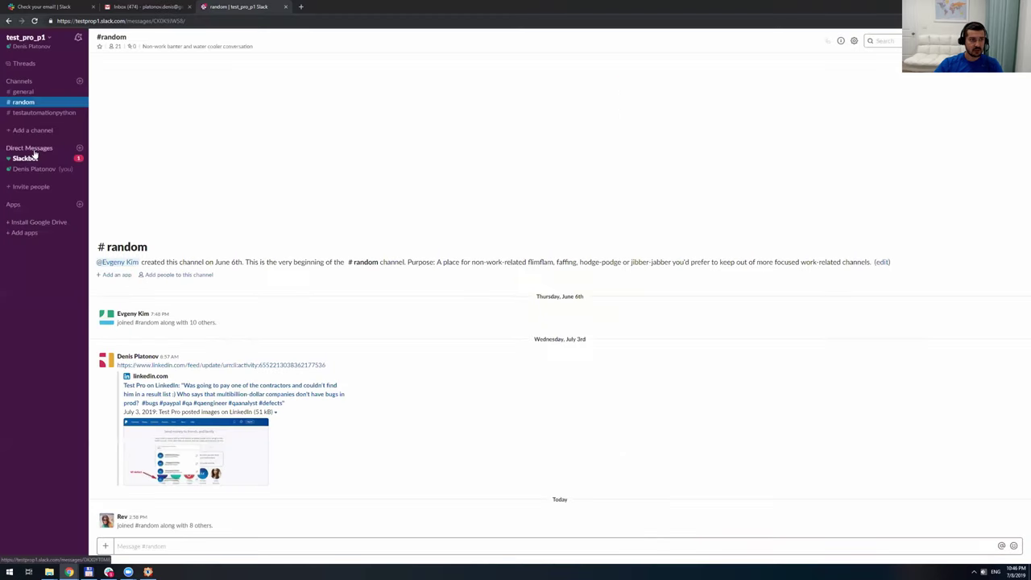
{"action": "left_click", "coordinate": [34, 151]}
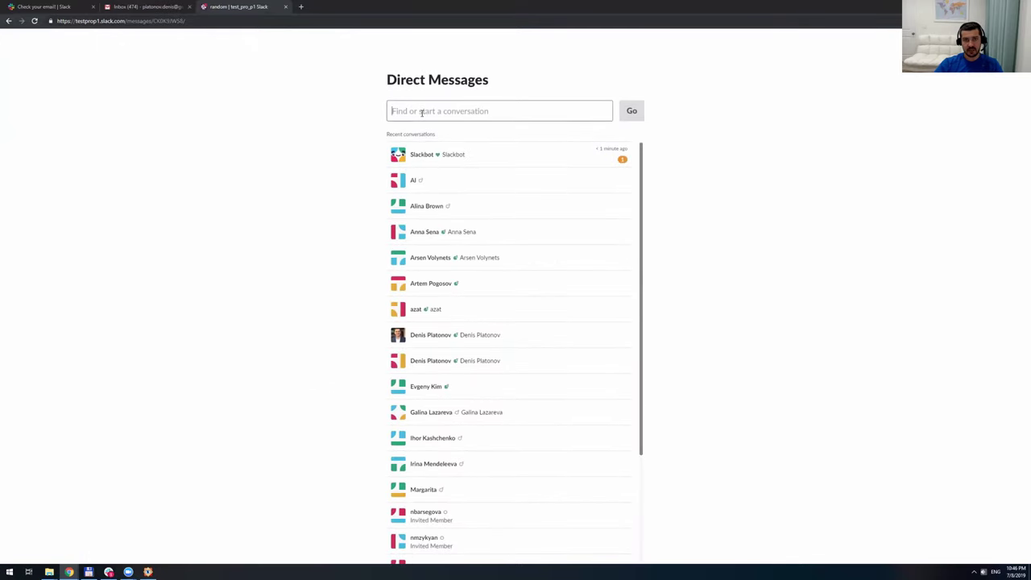
{"action": "scroll", "coordinate": [459, 258], "scroll_direction": "down", "scroll_amount": 3}
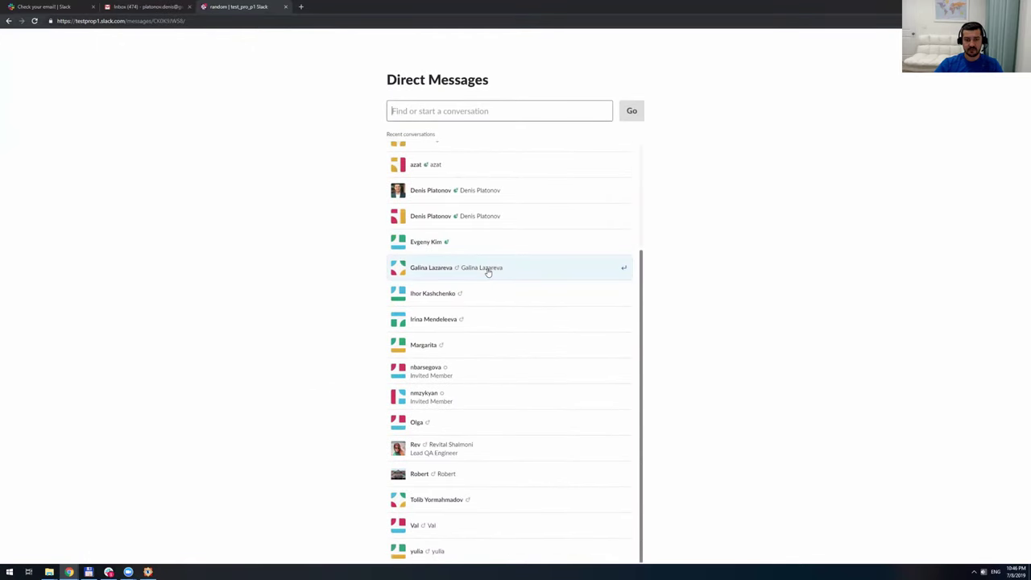
{"action": "scroll", "coordinate": [486, 242], "scroll_direction": "up", "scroll_amount": 5}
{"action": "key", "text": "Escape"}
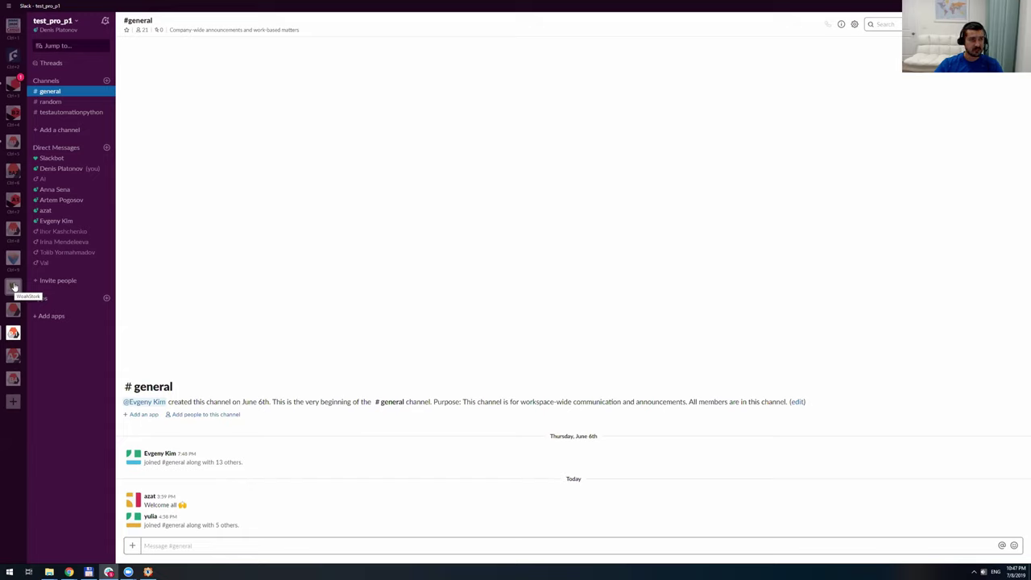
{"action": "key", "text": "alt+Tab"}
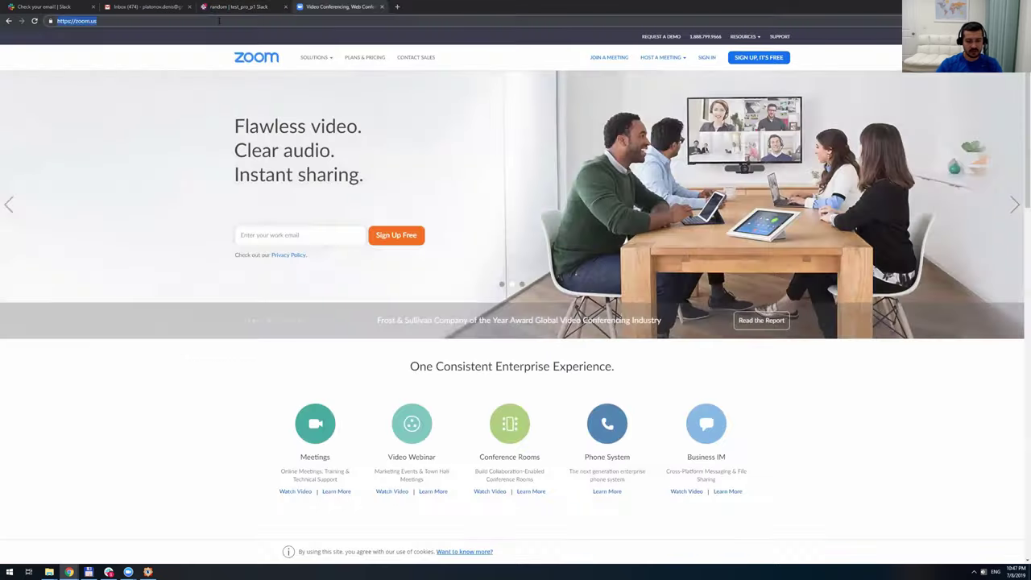
Load the slack.com homepage in the browser tab and scroll down the landing page.
{"action": "left_click", "coordinate": [218, 20]}
{"action": "type", "text": "slack.com"}
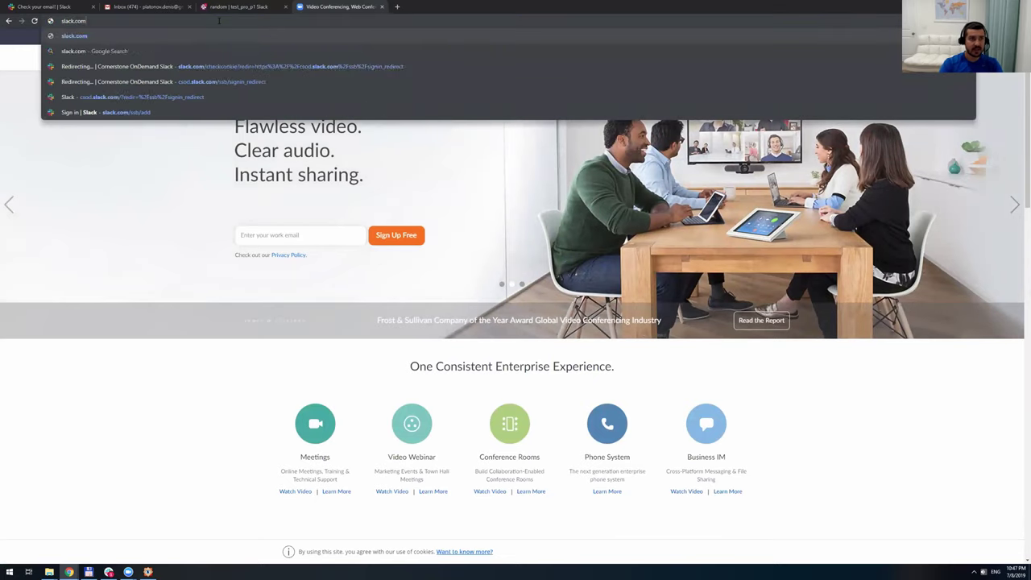
{"action": "key", "text": "Return"}
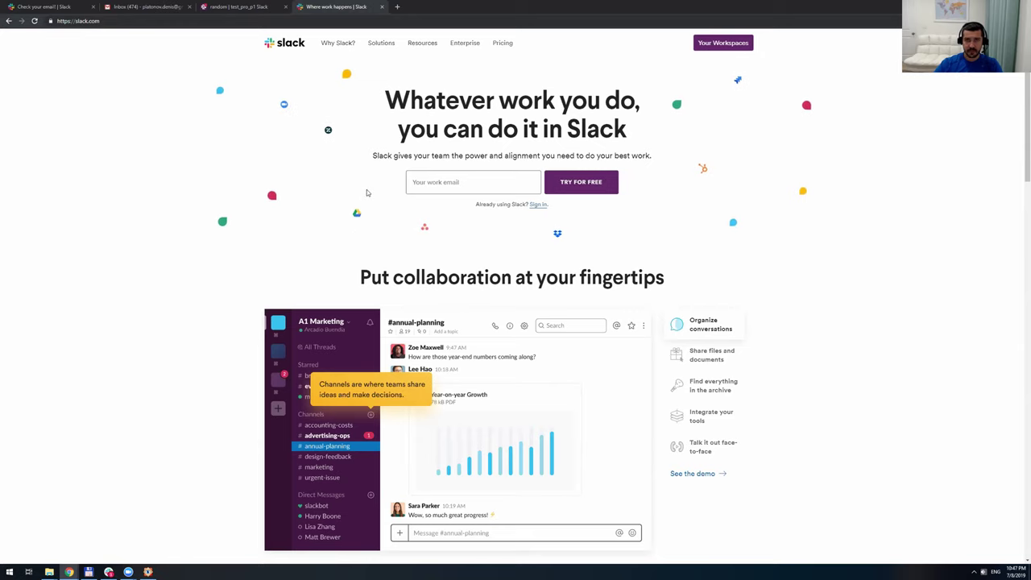
{"action": "scroll", "coordinate": [365, 190], "scroll_direction": "down", "scroll_amount": 20}
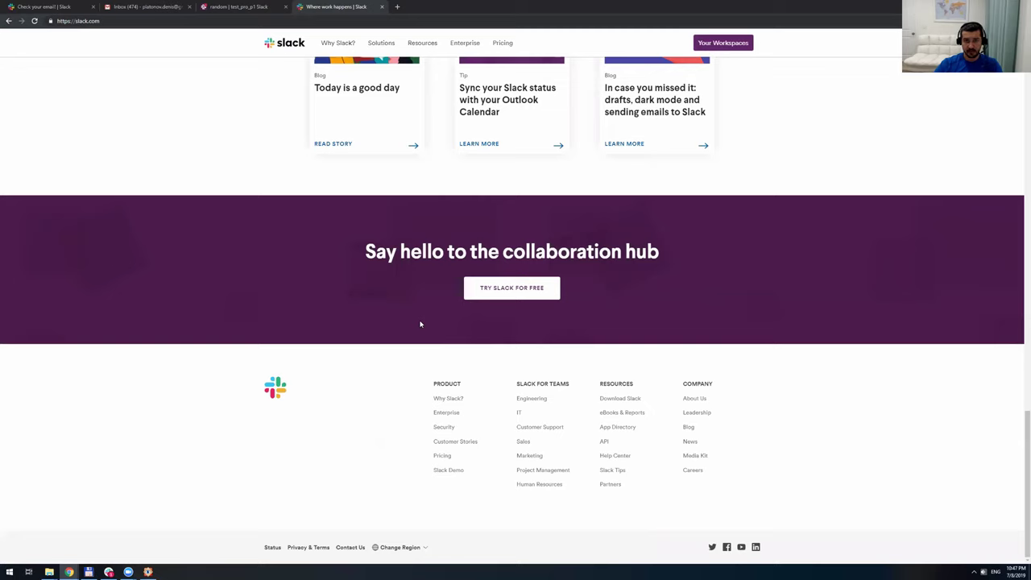
Open the Slack for Windows download page via the footer's Download Slack link and review it.
{"action": "left_click", "coordinate": [628, 399]}
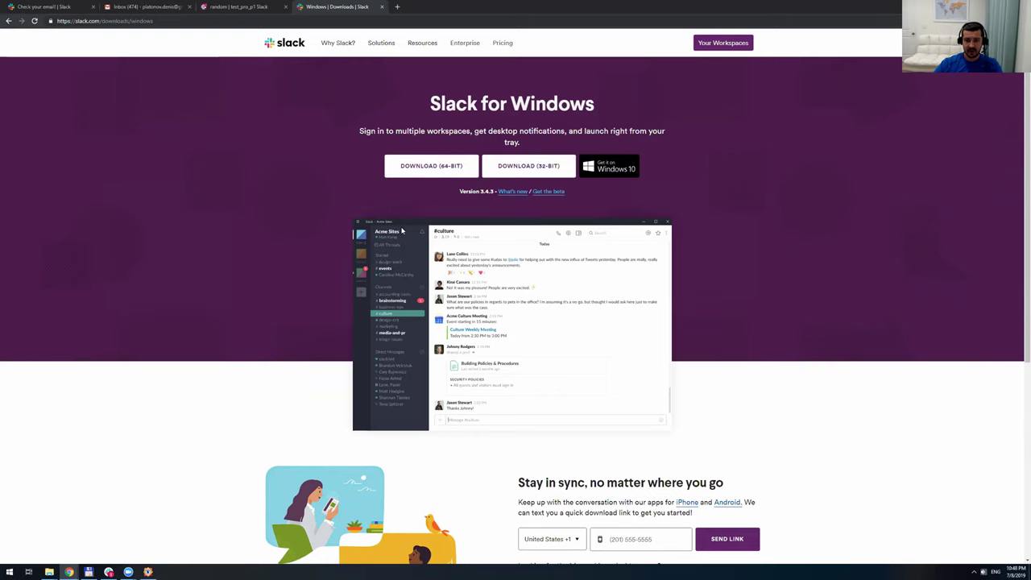
{"action": "scroll", "coordinate": [401, 230], "scroll_direction": "down", "scroll_amount": 3}
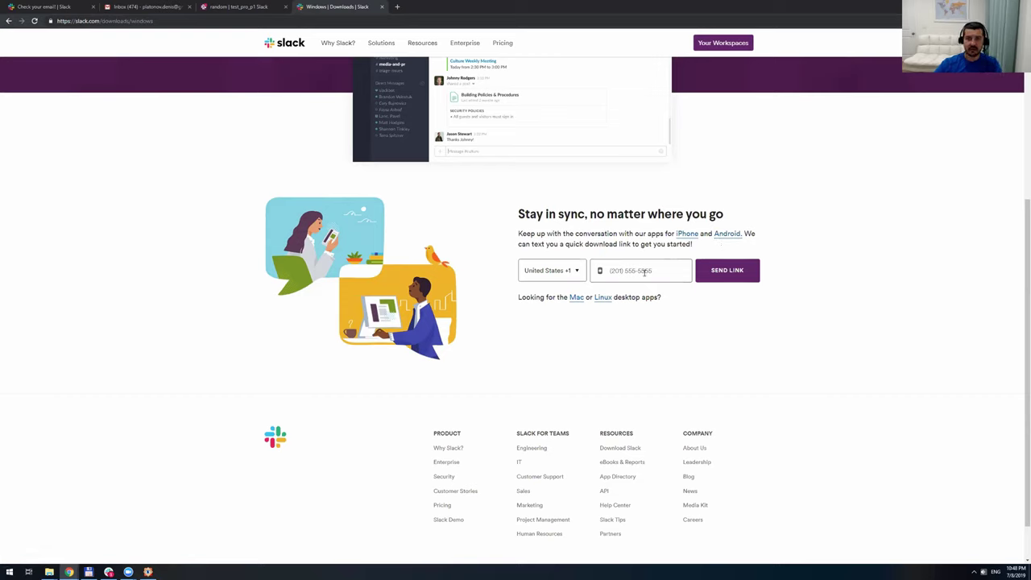
{"action": "scroll", "coordinate": [513, 336], "scroll_direction": "up", "scroll_amount": 3}
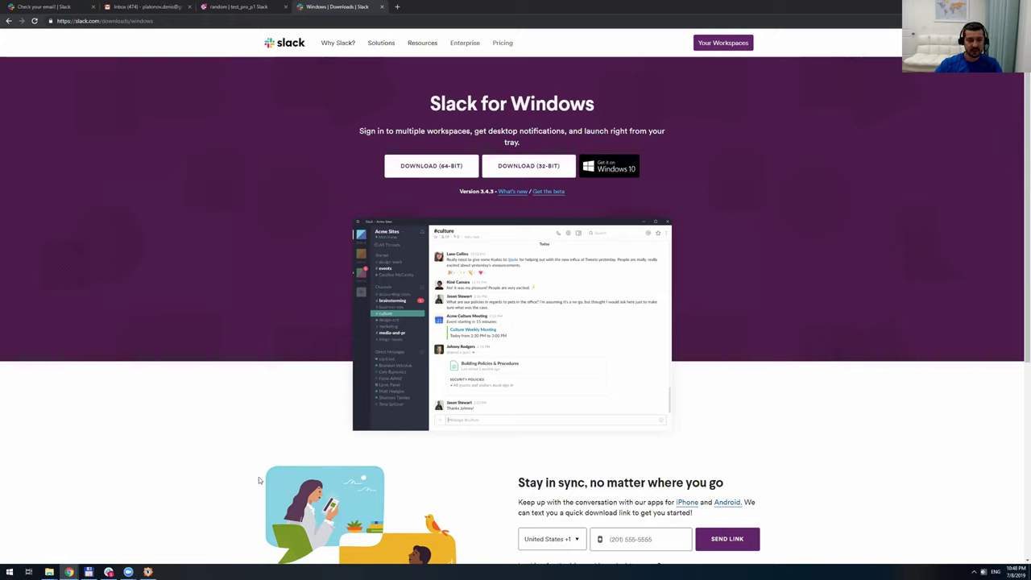
From the Slack desktop app's sidebar, start signing in to another workspace.
{"action": "left_click", "coordinate": [109, 571]}
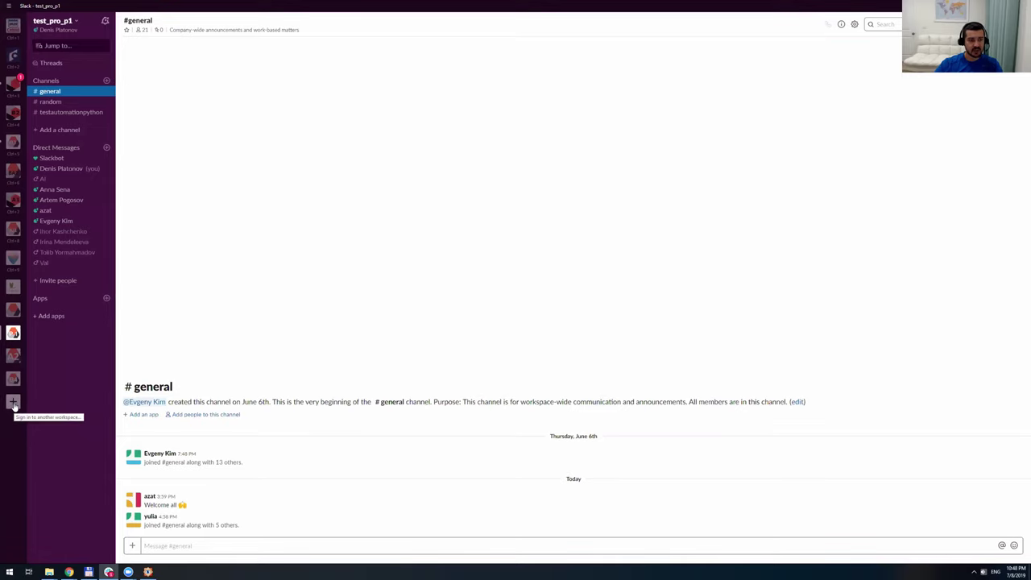
{"action": "left_click", "coordinate": [14, 404]}
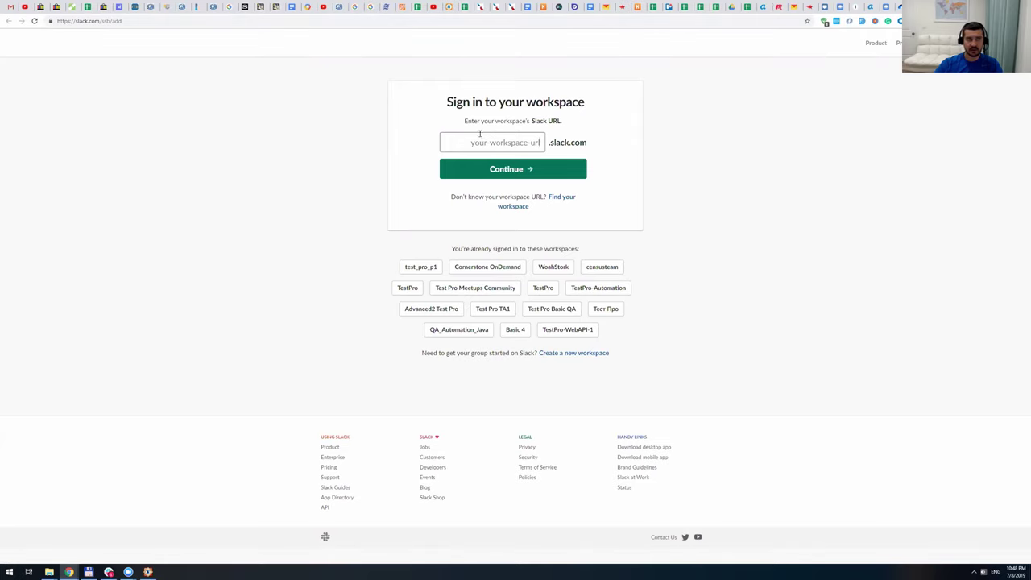
Copy testprop1.slack.com from the Gmail email, enter it as 'testprop1' and continue signing in.
{"action": "key", "text": "alt+Tab"}
{"action": "key", "text": "alt+Tab"}
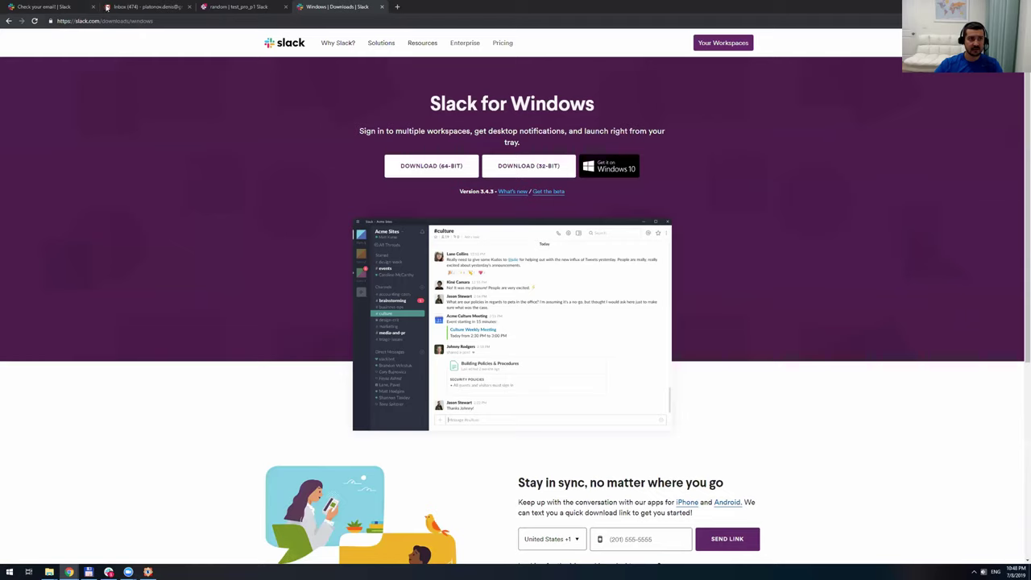
{"action": "left_click", "coordinate": [145, 6]}
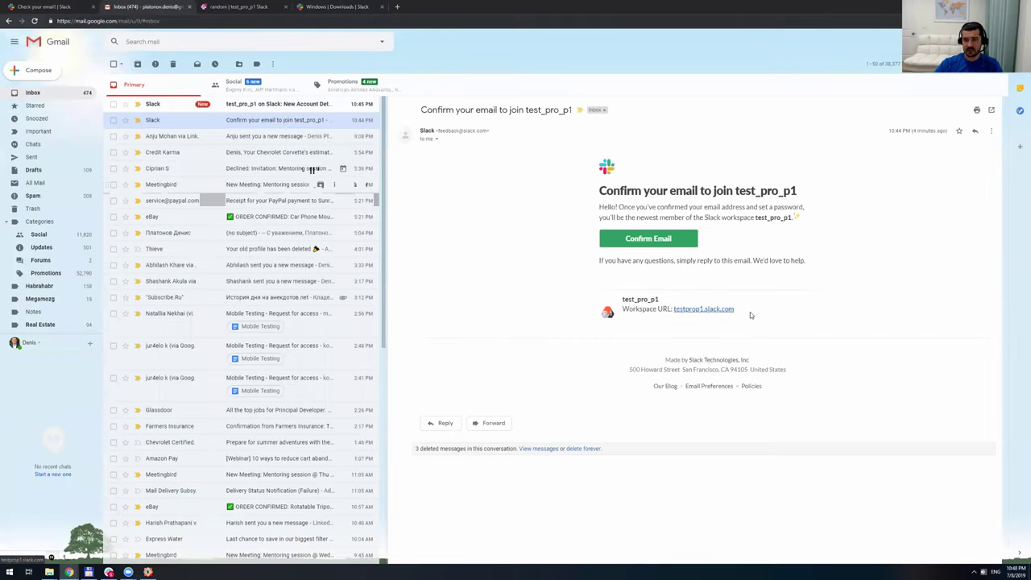
{"action": "left_click_drag", "start_coordinate": [745, 311], "coordinate": [673, 309]}
{"action": "key", "text": "ctrl+c"}
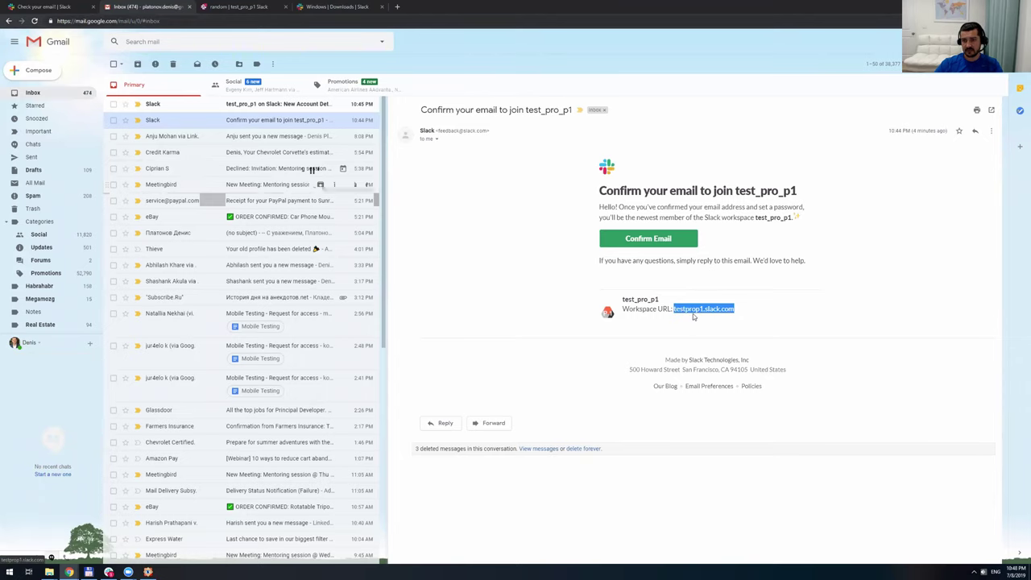
{"action": "key", "text": "alt+Tab"}
{"action": "key", "text": "alt+Tab"}
{"action": "key", "text": "ctrl+v"}
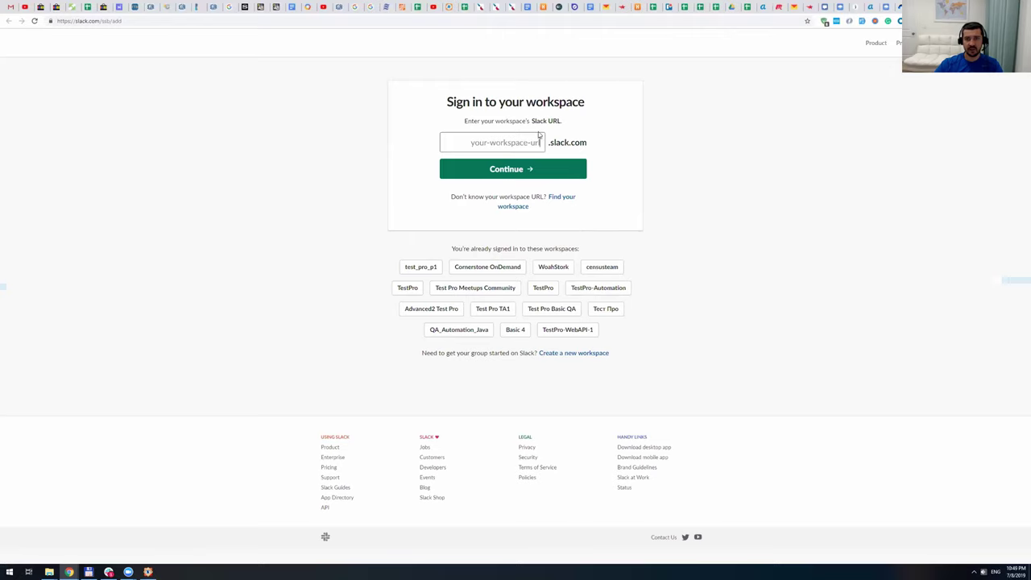
{"action": "left_click_drag", "start_coordinate": [504, 143], "coordinate": [639, 146]}
{"action": "key", "text": "BackSpace"}
{"action": "left_click", "coordinate": [553, 169]}
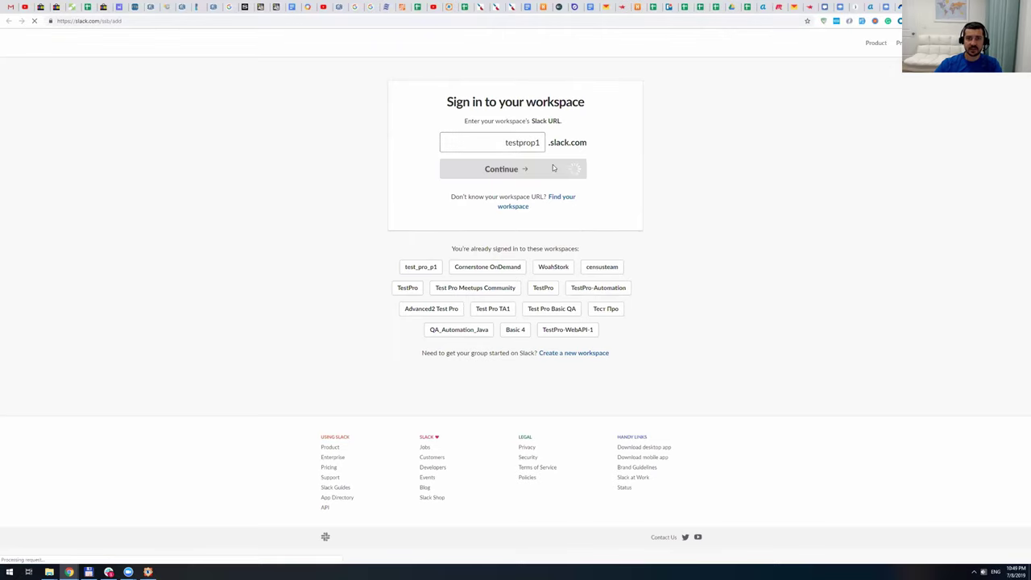